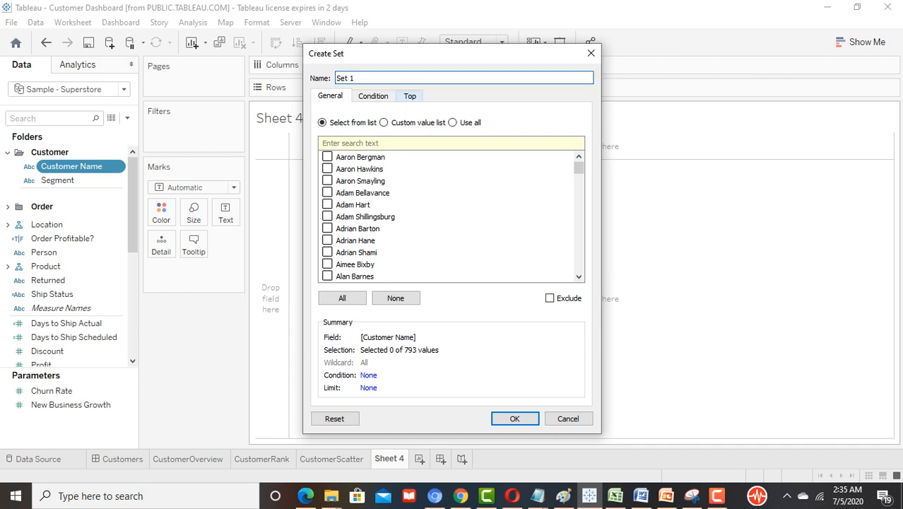
- Define Set 1 on Customer Name as the top 5 customers by sum of Sales and create it
click(410, 95)
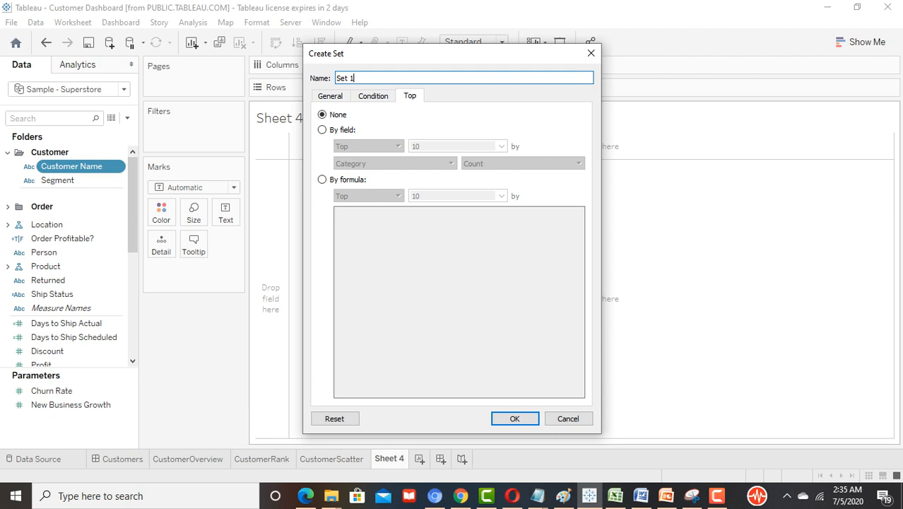
click(322, 130)
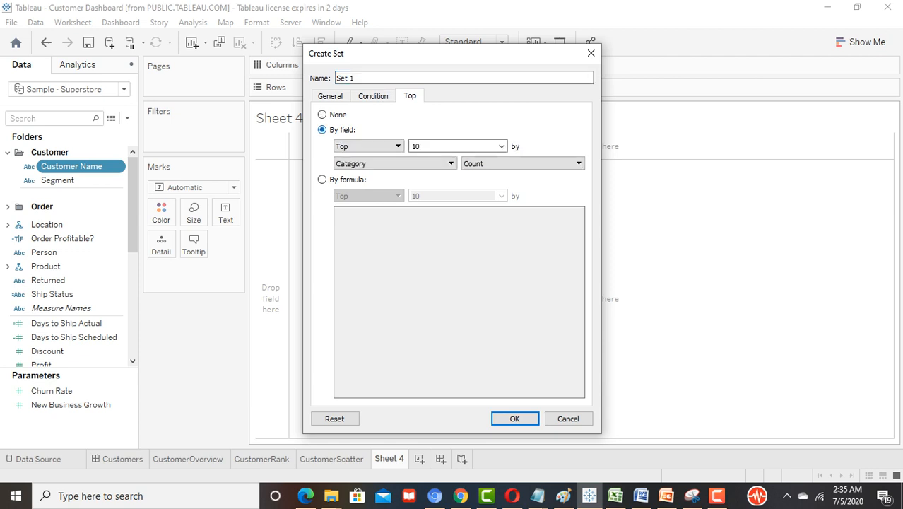
click(501, 145)
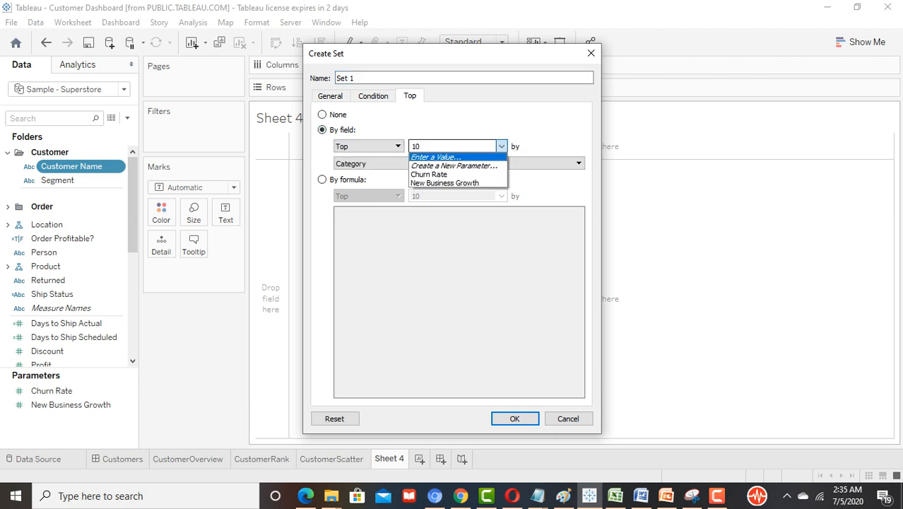
click(501, 146)
drag(422, 146, 409, 147)
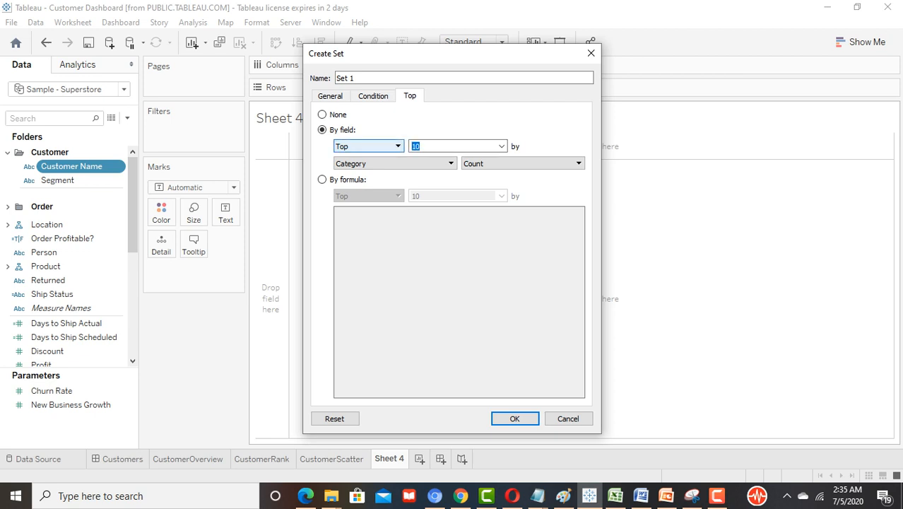
text(5)
click(392, 163)
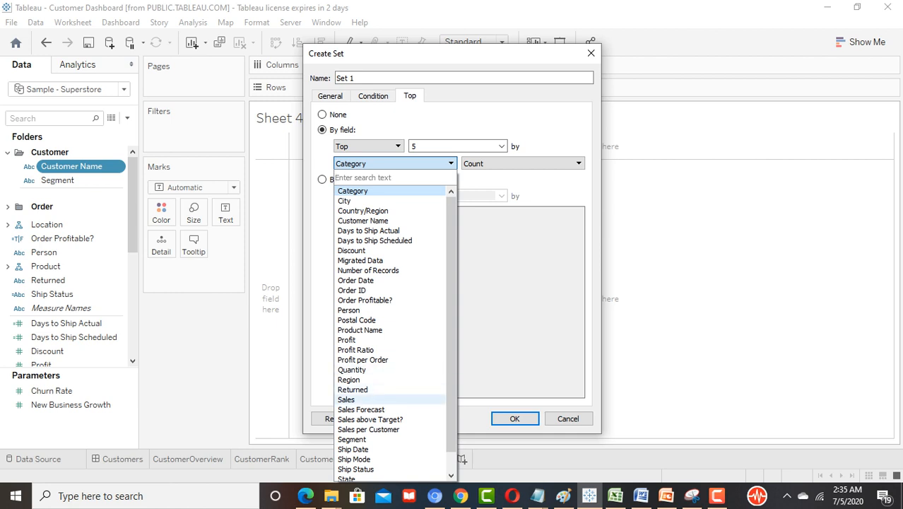
click(346, 399)
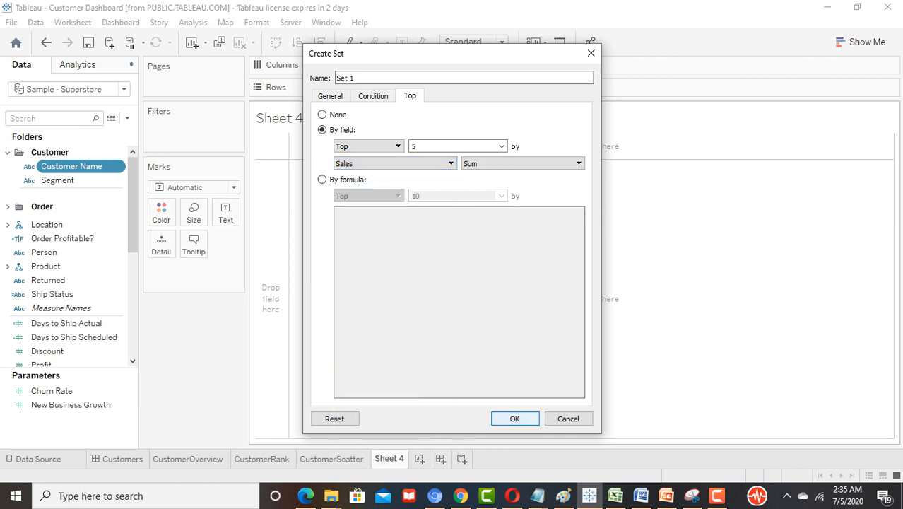
click(514, 418)
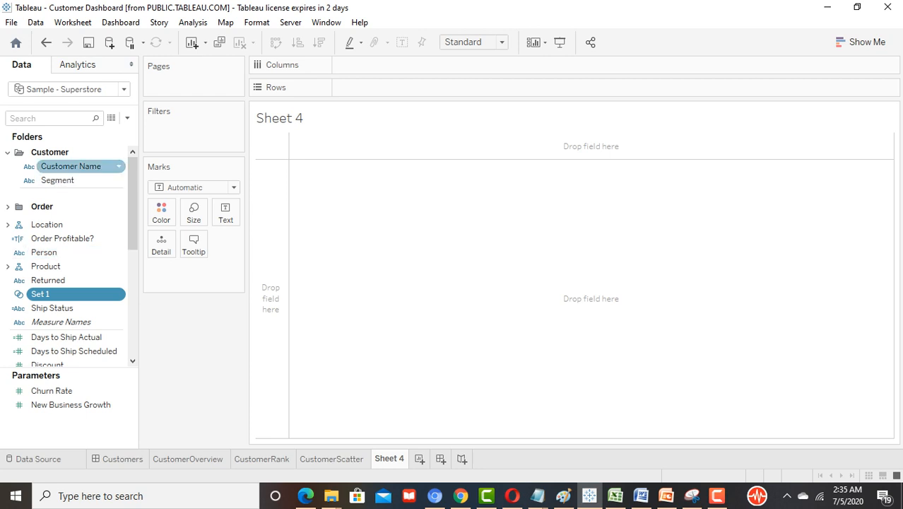
- Start a new group on the Customer Name field and name the group field A
right_click(117, 166)
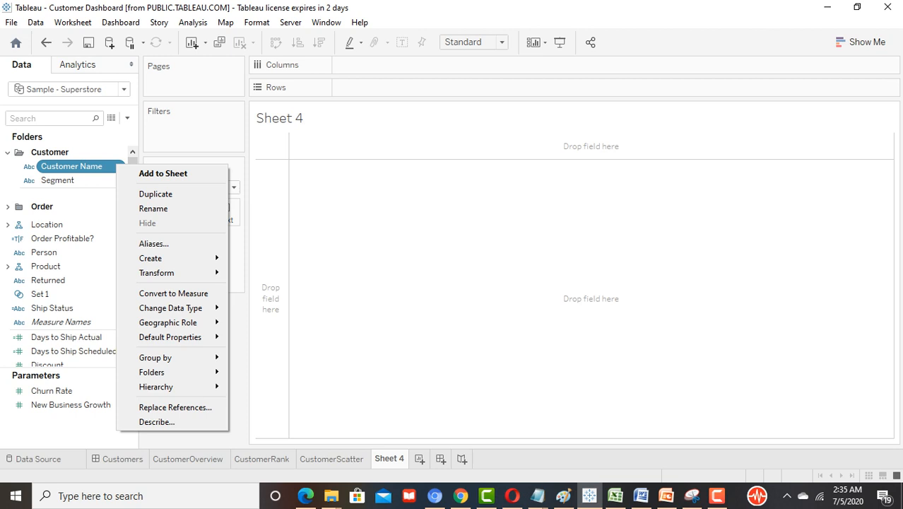
mouse_move(176, 258)
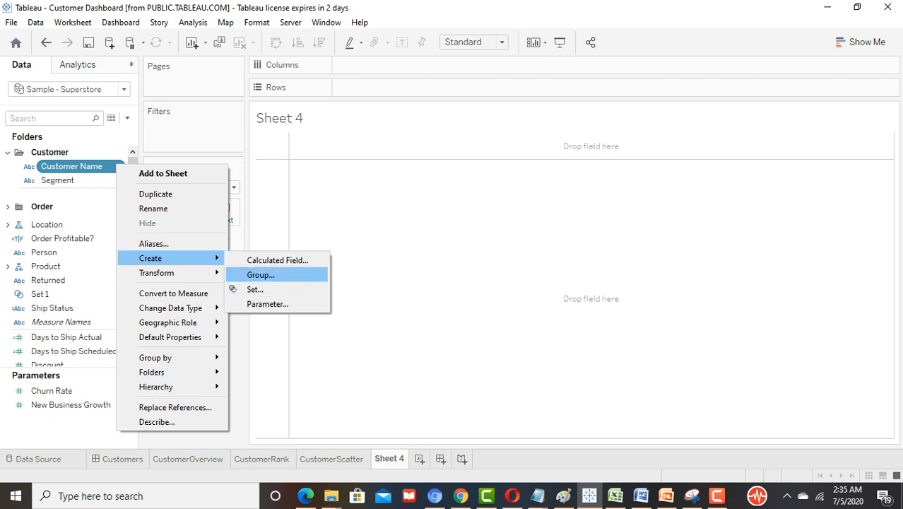
click(261, 274)
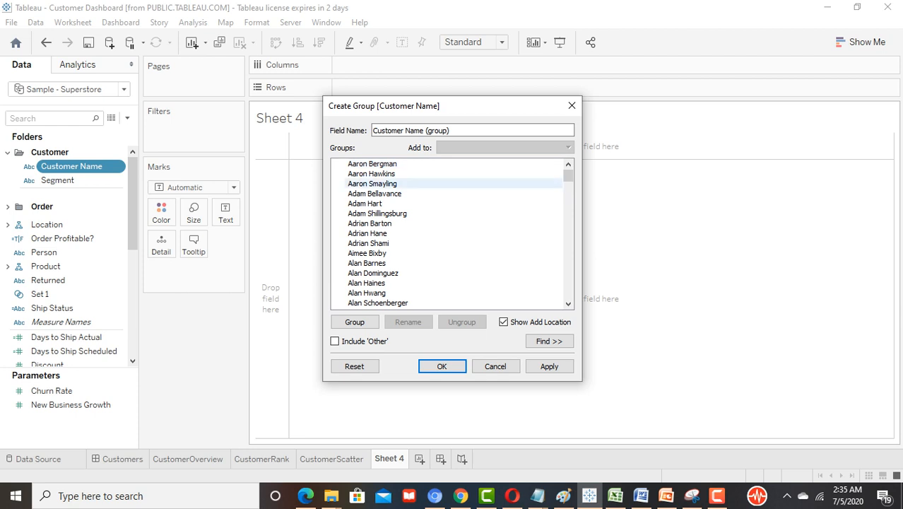
click(372, 164)
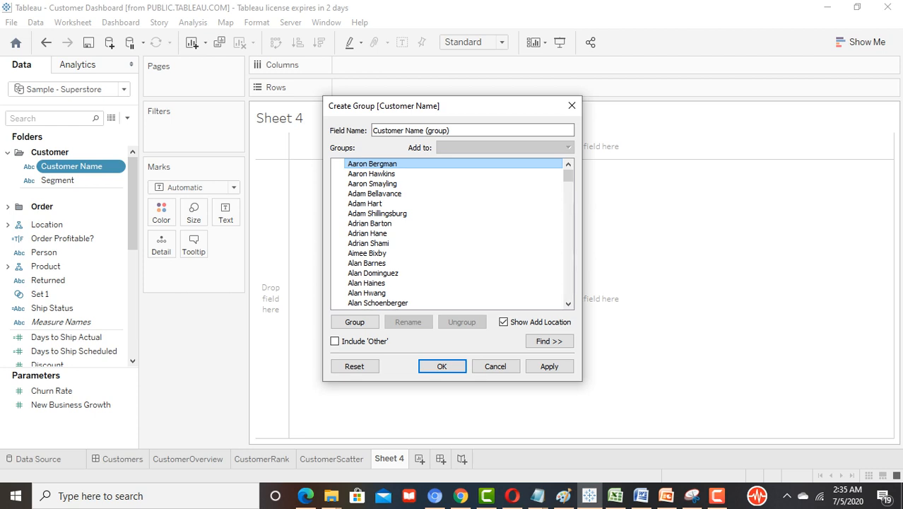
drag(451, 131, 372, 131)
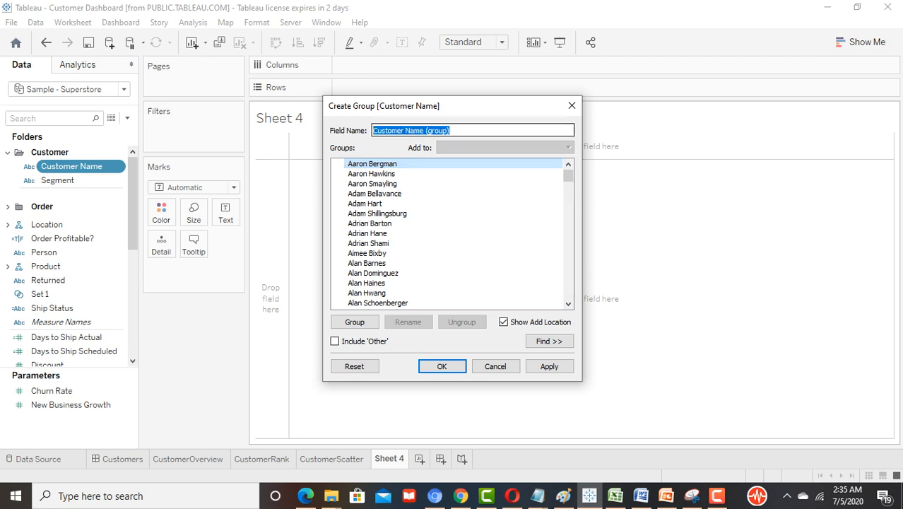
text(A)
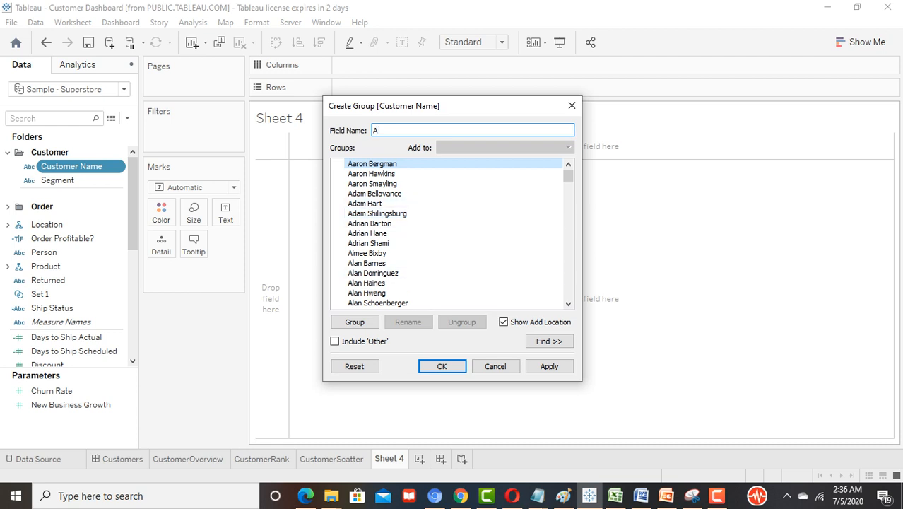
- Select all customers whose names begin with A, from first to last, and save group field A
drag(568, 175, 567, 186)
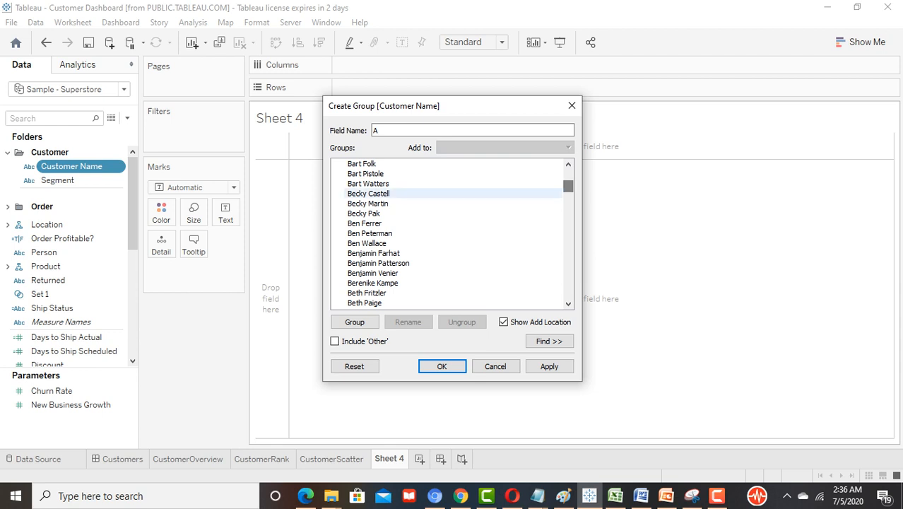
scroll(452, 202, up, 5)
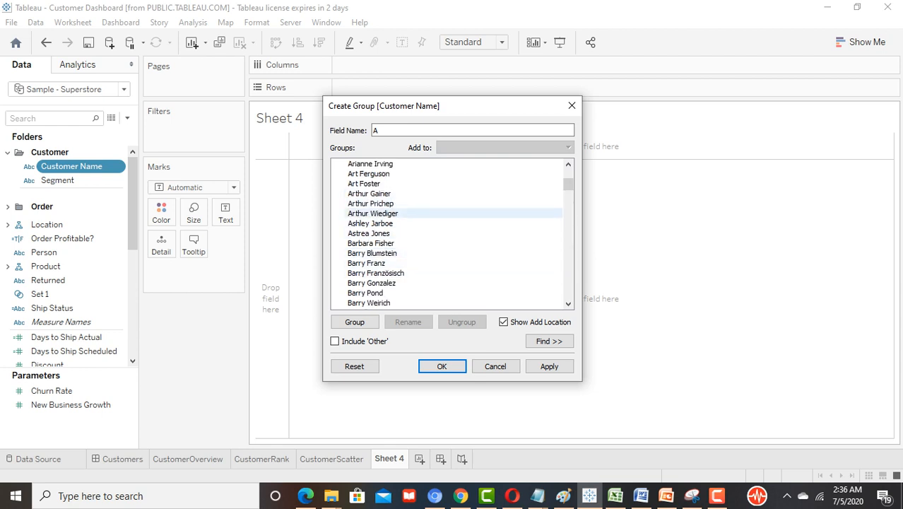
shift+click(369, 233)
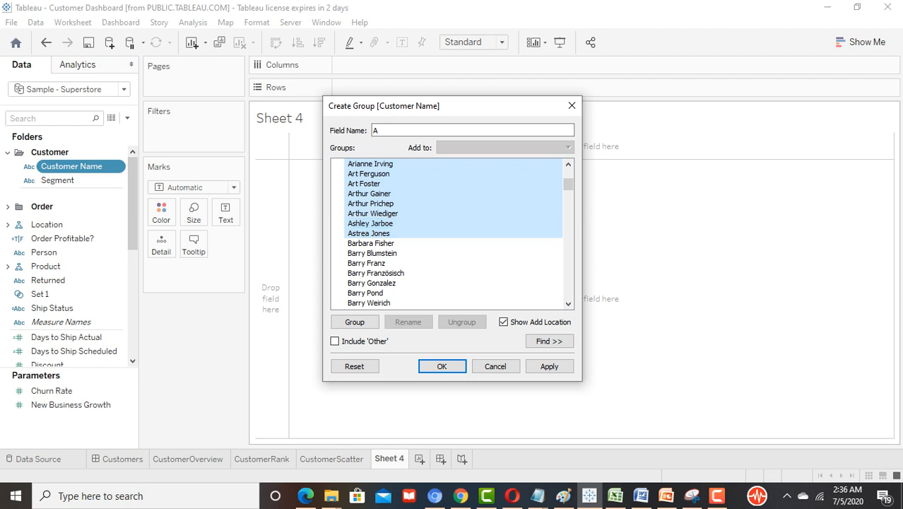
click(550, 366)
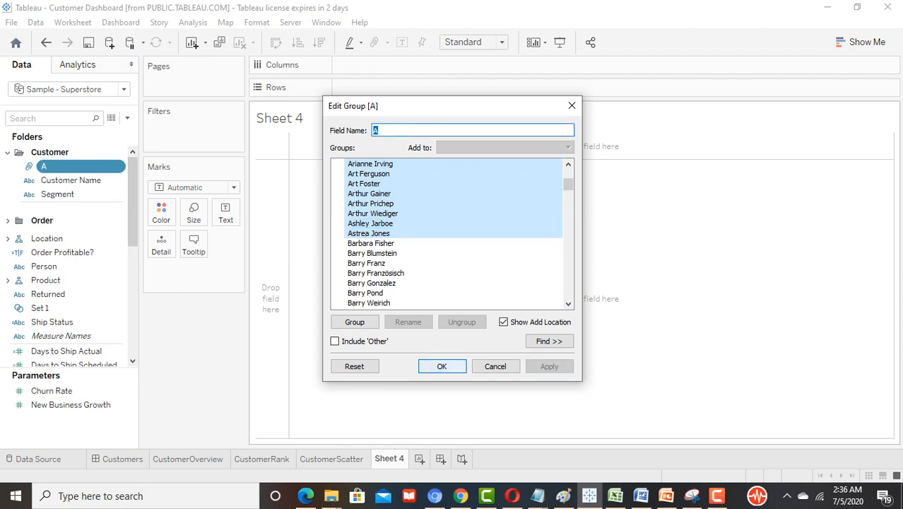
click(442, 366)
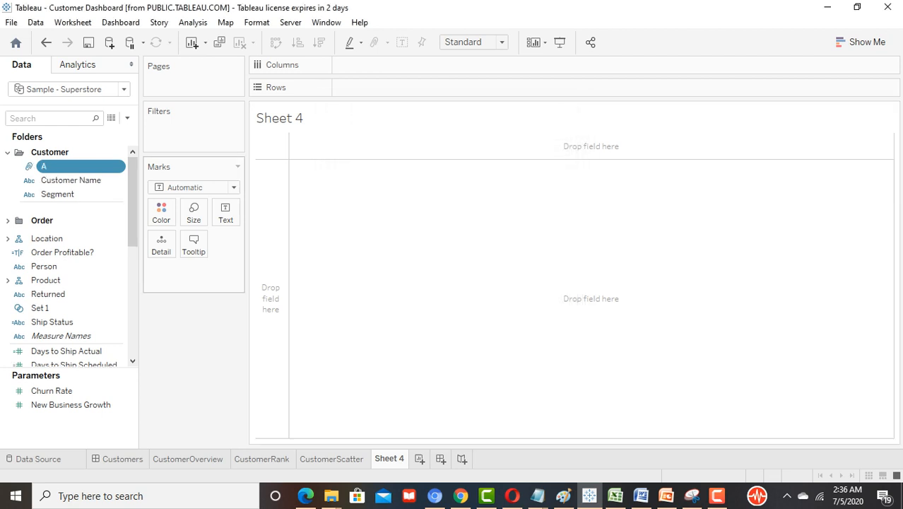
- Start a second group on Customer Name and select the first customer whose name begins with B
right_click(119, 180)
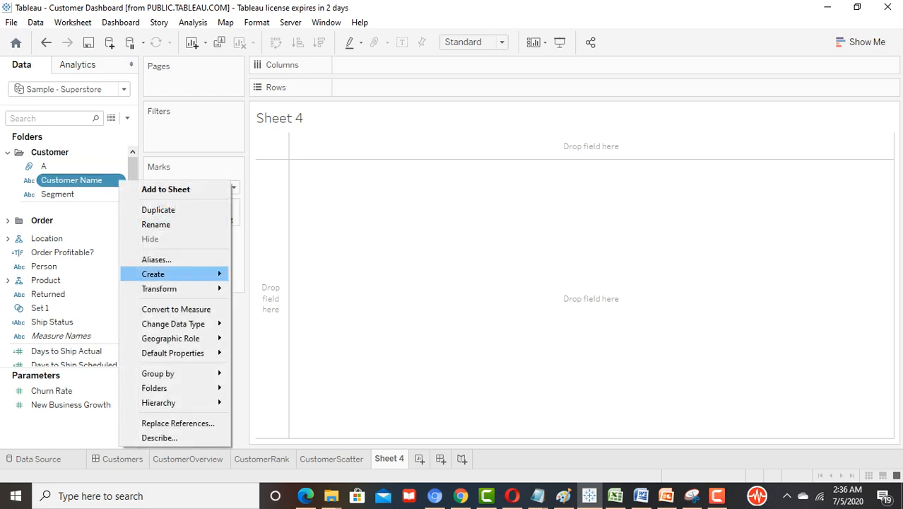
mouse_move(170, 288)
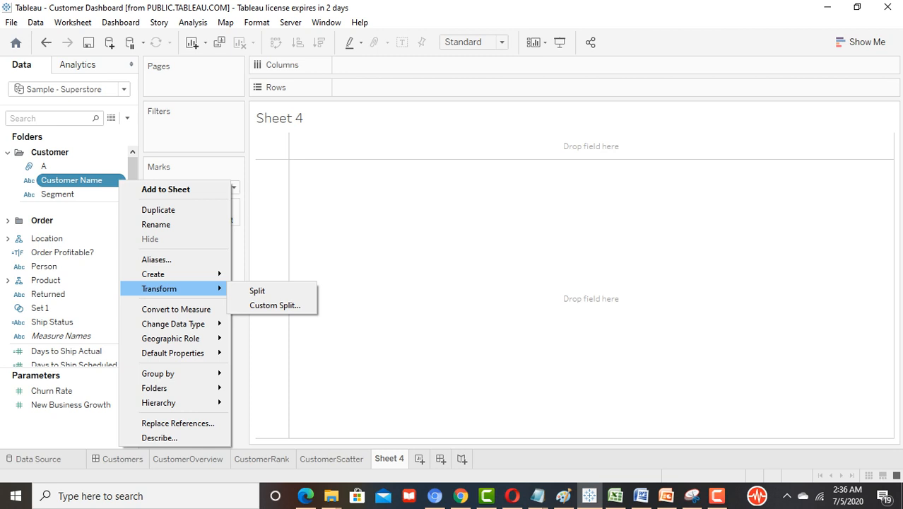
click(263, 290)
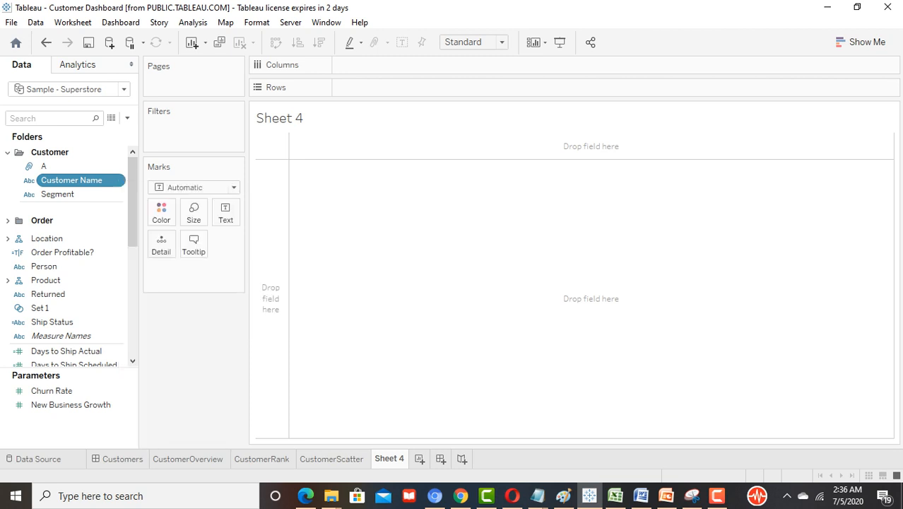
scroll(381, 223, down, 7)
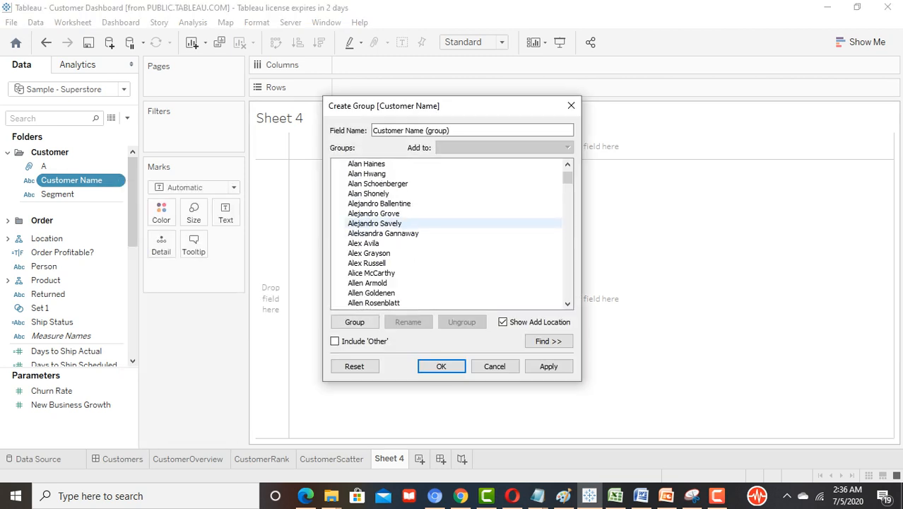
scroll(382, 223, down, 4)
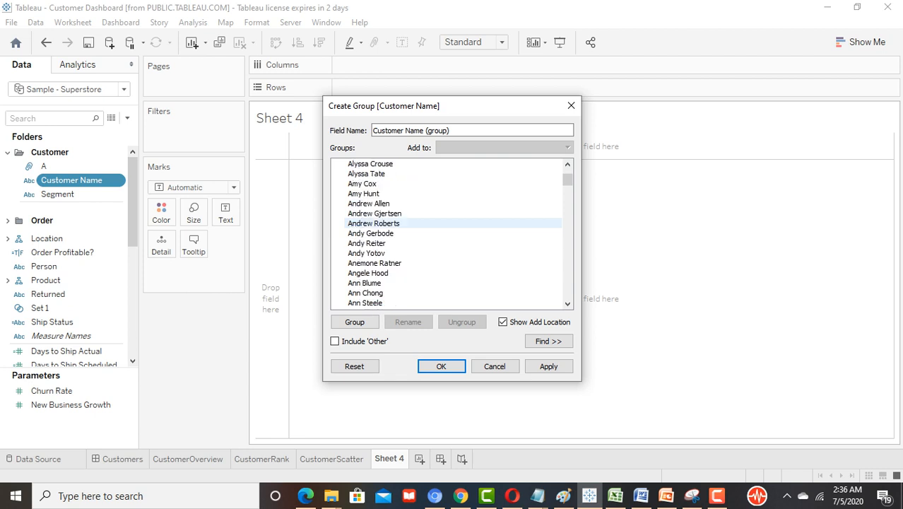
scroll(381, 223, down, 8)
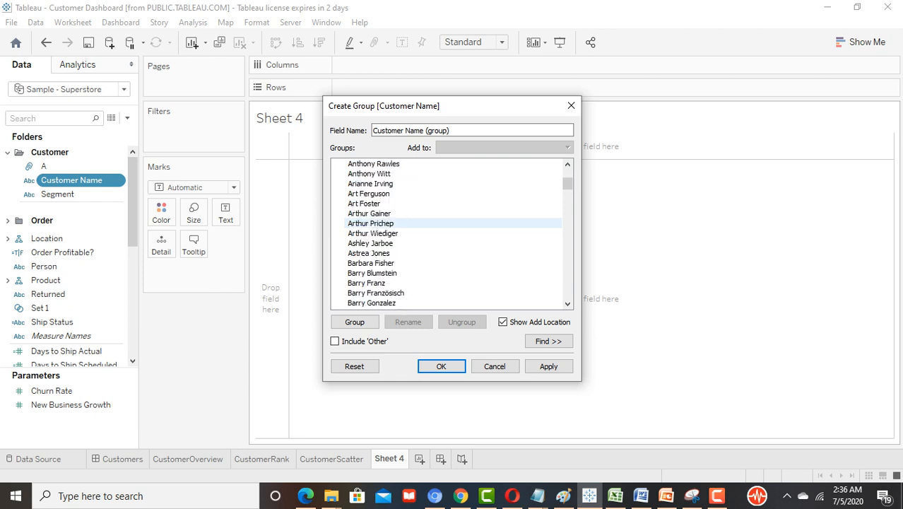
click(381, 233)
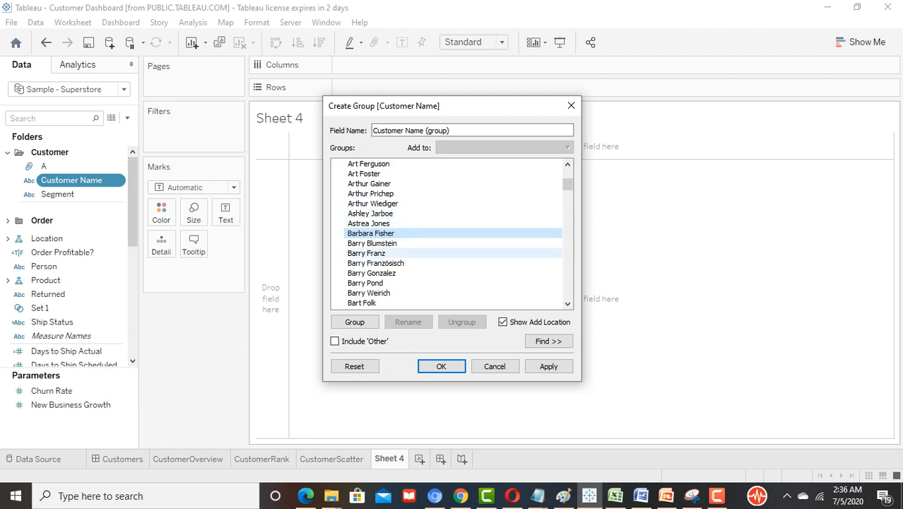
- Select the full range of customers whose names begin with B and save the group under its default field name
scroll(382, 223, down, 20)
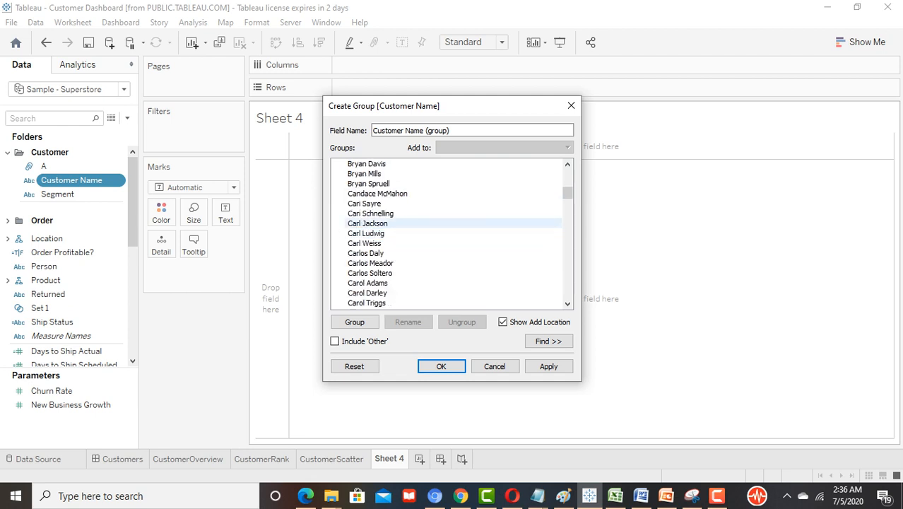
scroll(382, 223, up, 5)
scroll(382, 223, down, 5)
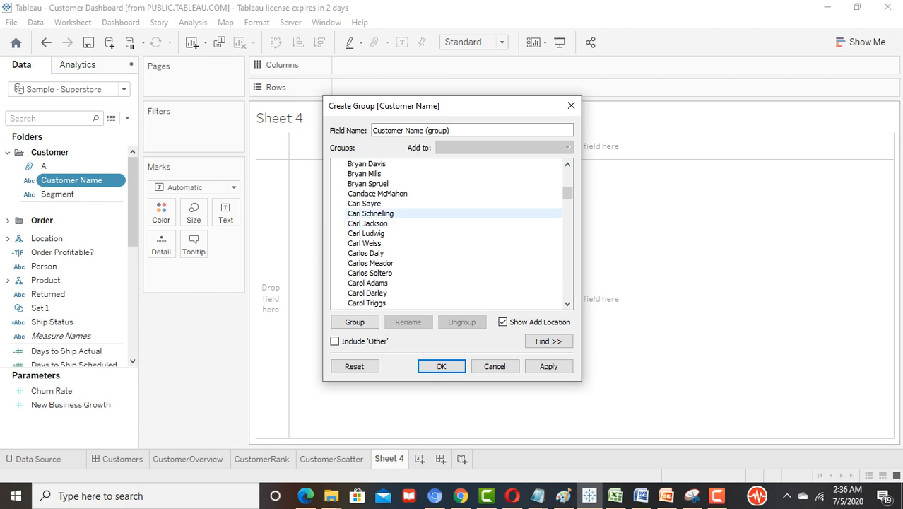
click(381, 184)
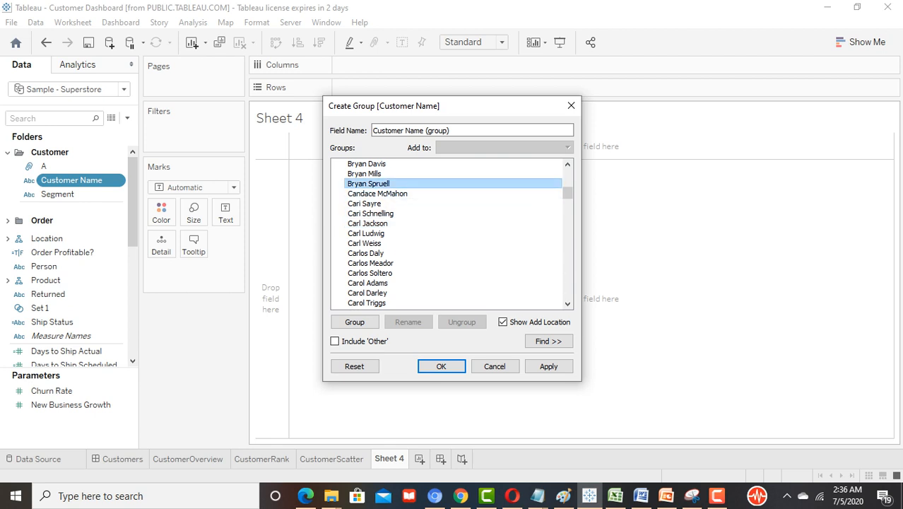
scroll(382, 193, up, 20)
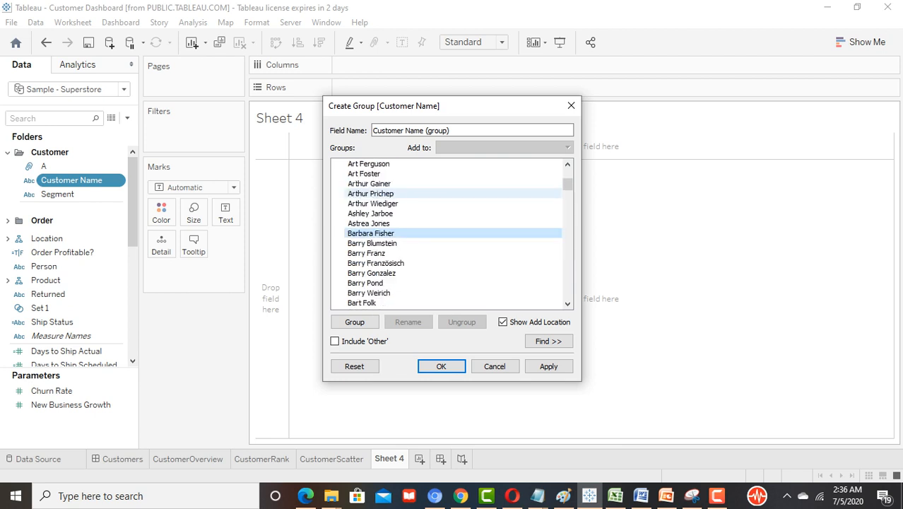
scroll(381, 193, up, 10)
scroll(382, 193, down, 10)
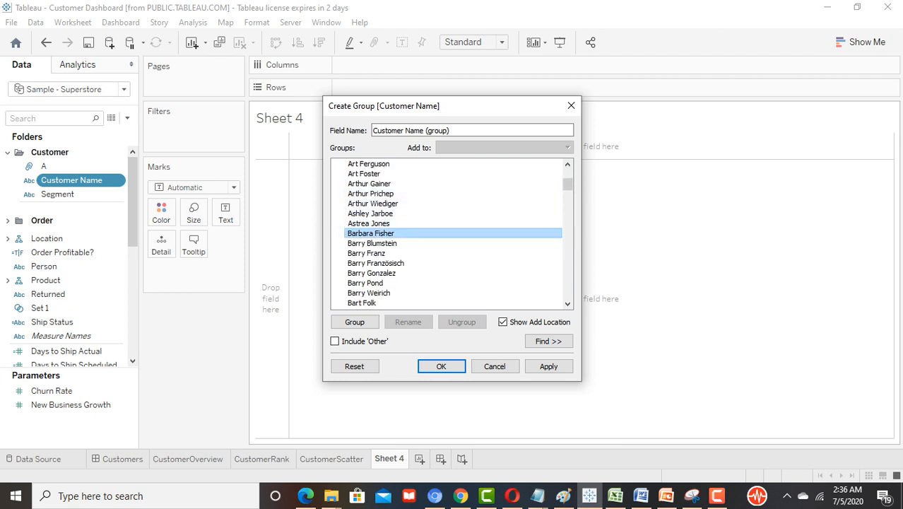
shift+click(382, 234)
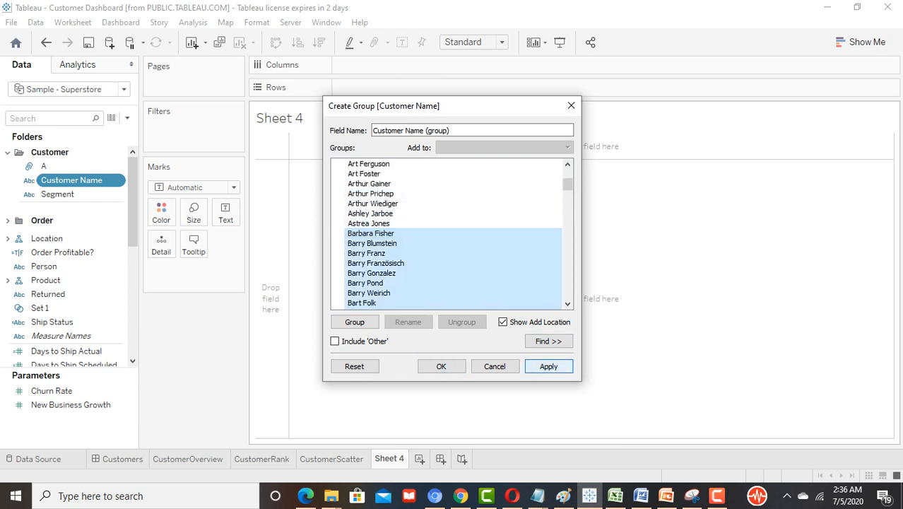
click(548, 366)
click(441, 365)
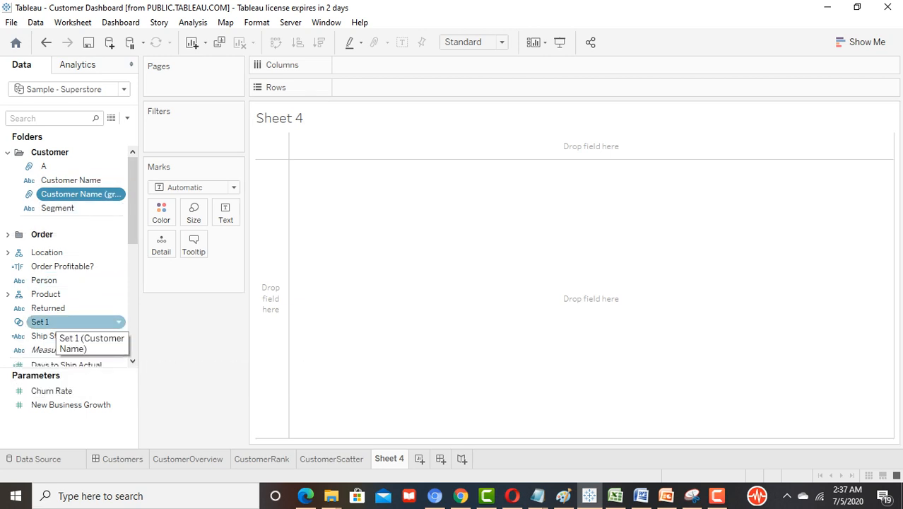
- Build a bar chart on Sheet 4 with Set 1 membership as columns and the sum of Sales as rows
drag(42, 322, 367, 65)
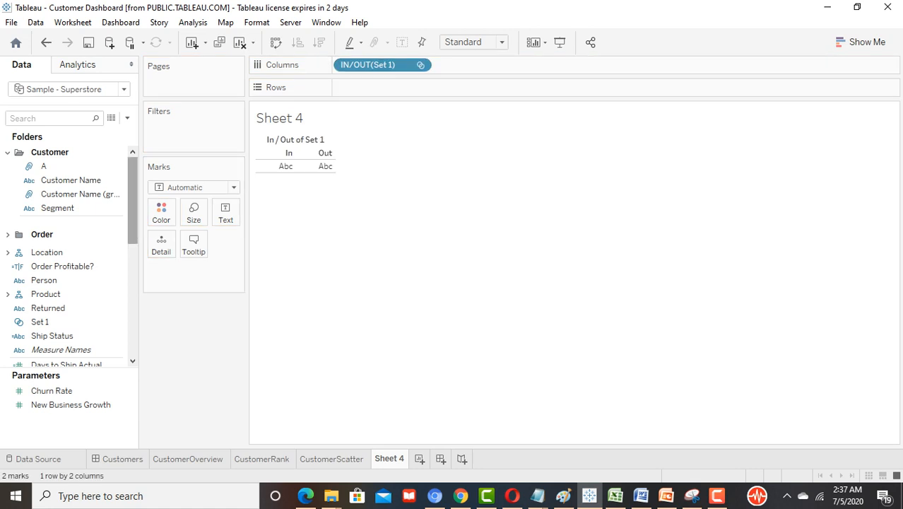
scroll(70, 255, down, 4)
drag(41, 348, 392, 87)
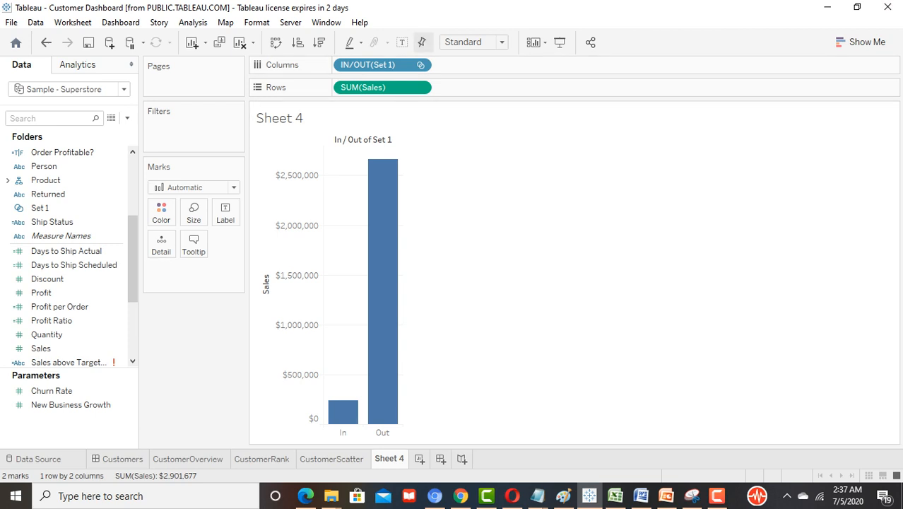
mouse_move(342, 415)
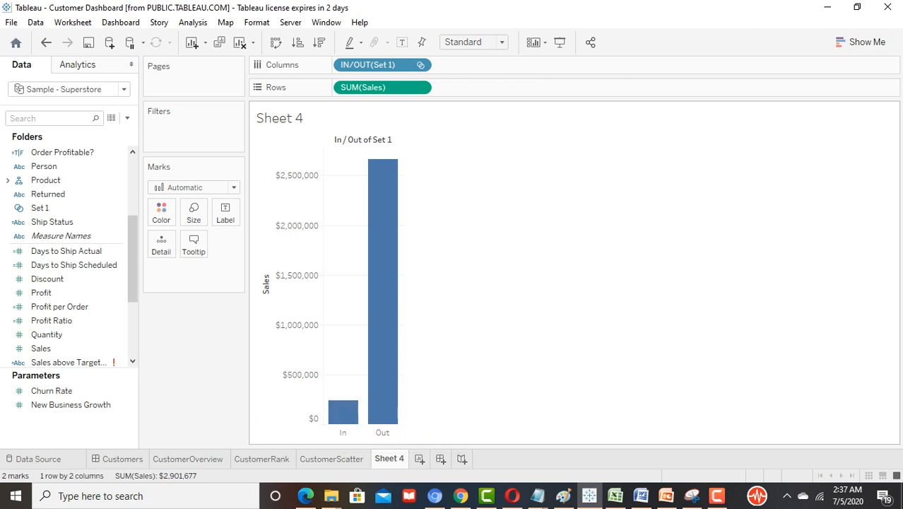
- Clear Sheet 4 by removing the sum of Sales from the rows and the Set 1 membership field from the columns
mouse_move(396, 198)
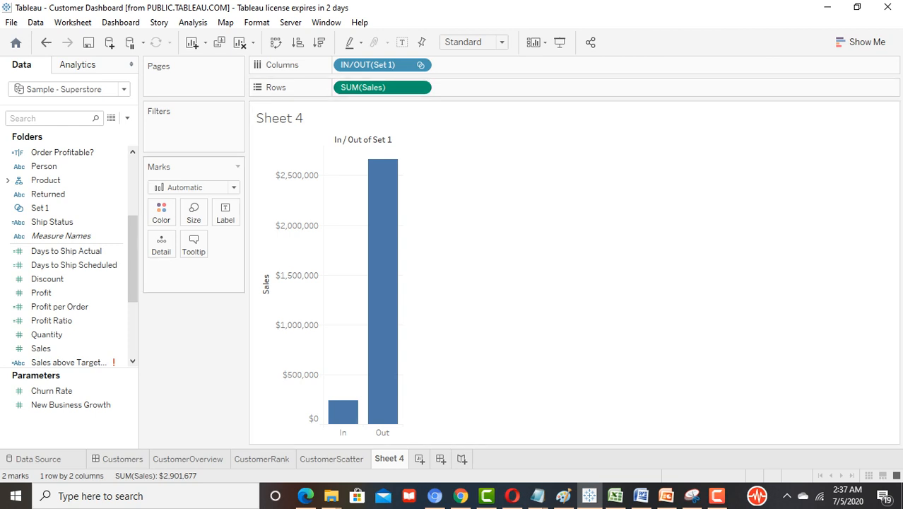
click(420, 87)
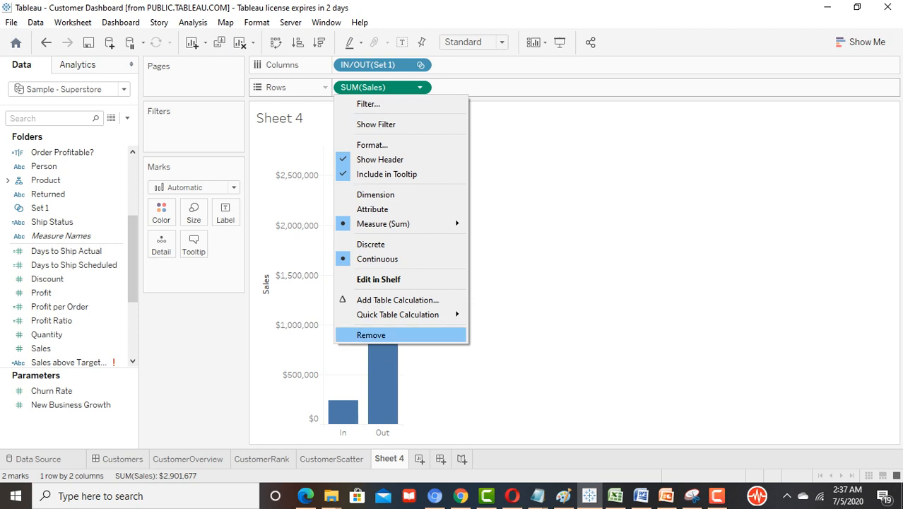
click(371, 335)
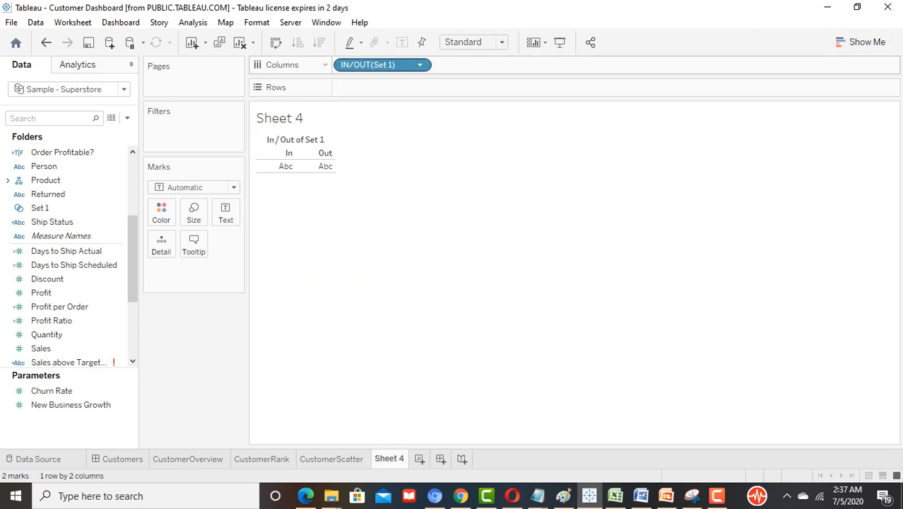
click(419, 65)
click(371, 312)
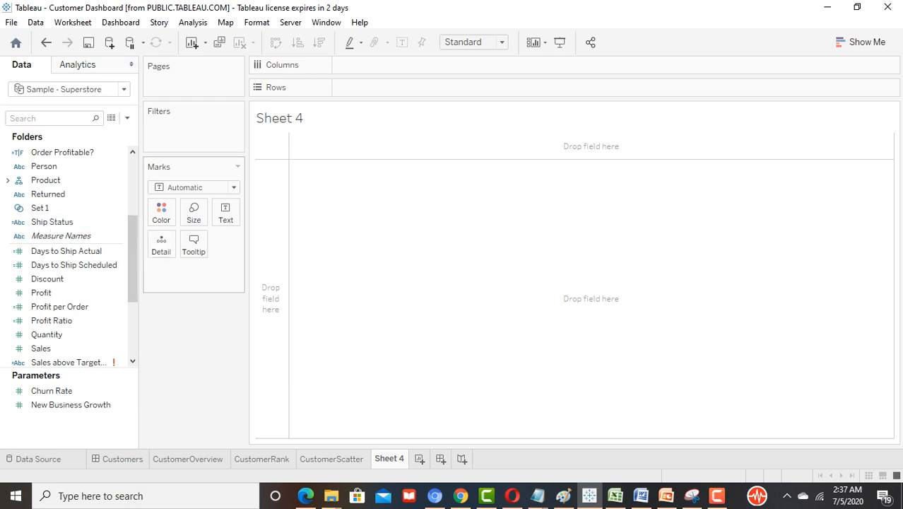
- Place the customer group field A from the Customer folder on the columns of Sheet 4
drag(133, 247, 133, 186)
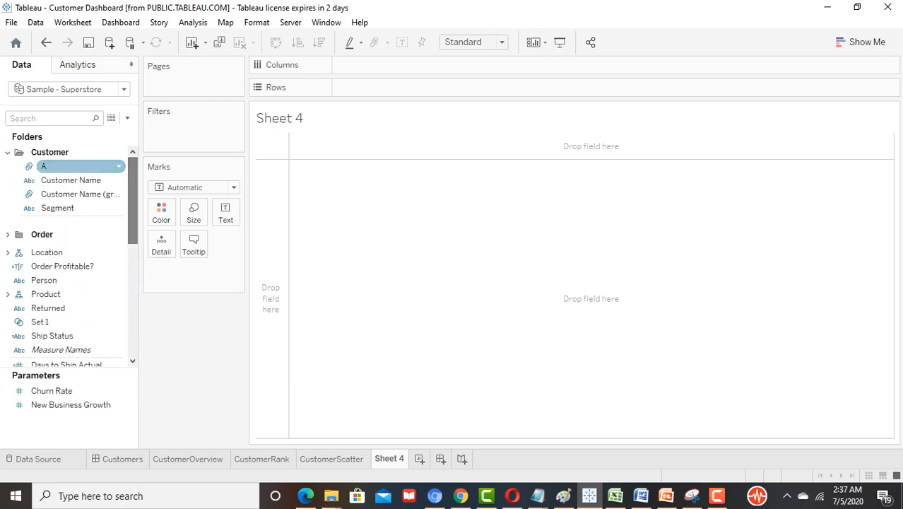
drag(44, 166, 338, 63)
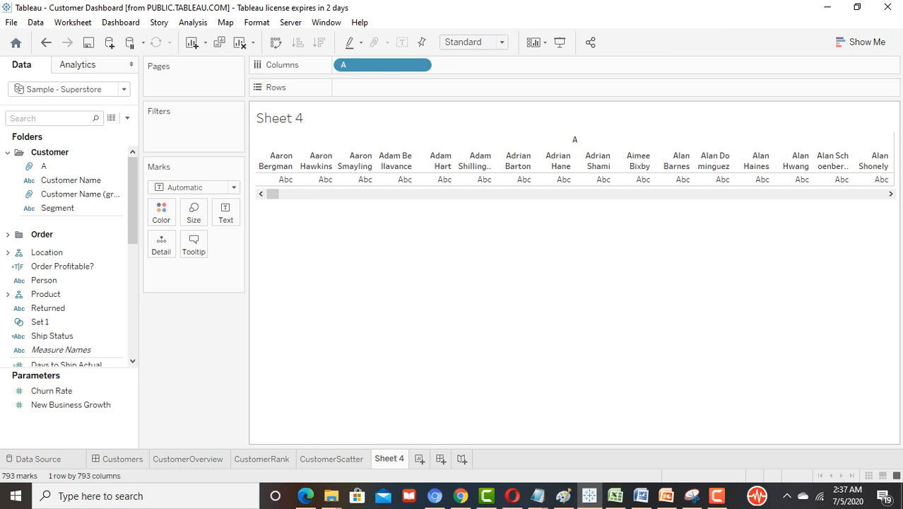
click(717, 496)
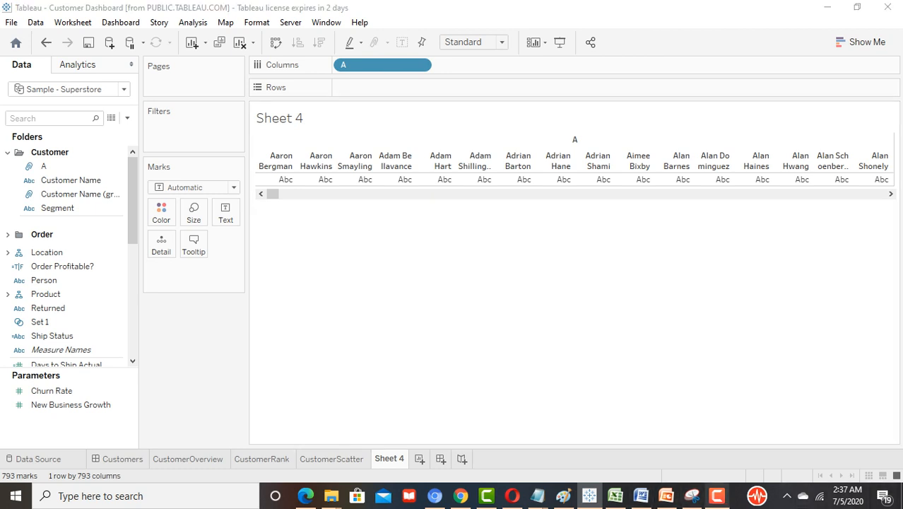